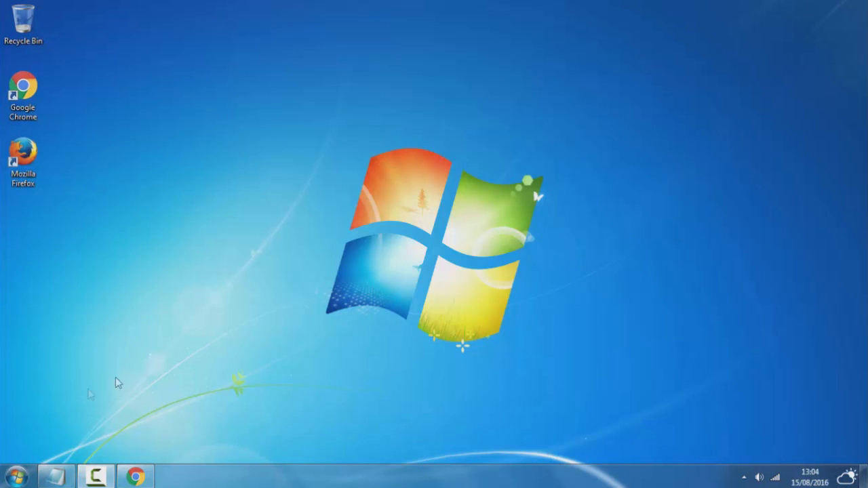
Step: Show Wireless Network Connection 2 status from Control Panel's Network and Sharing Center
click(16, 475)
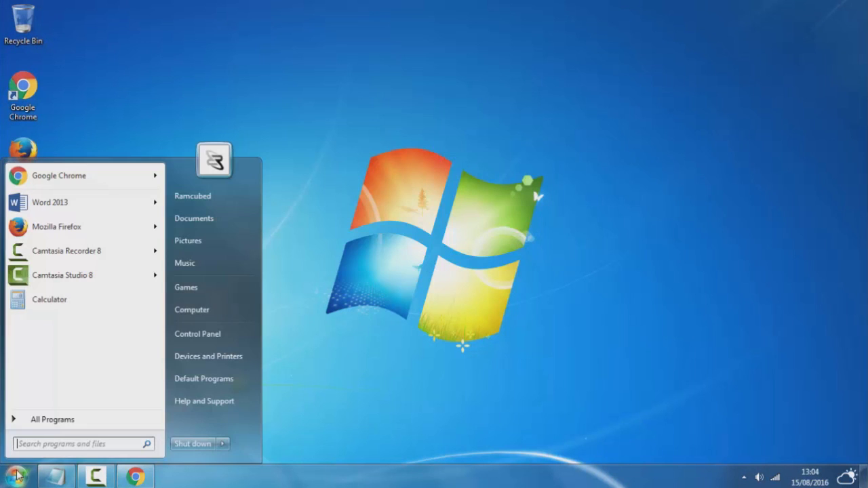
click(208, 339)
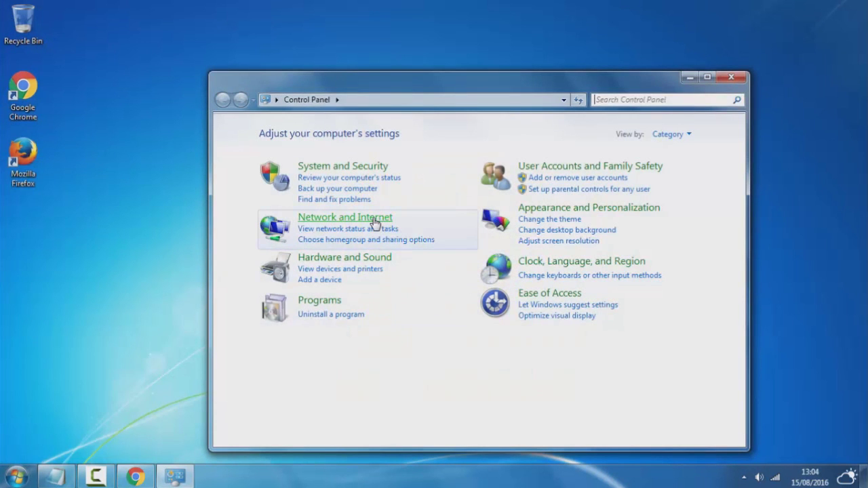
click(369, 219)
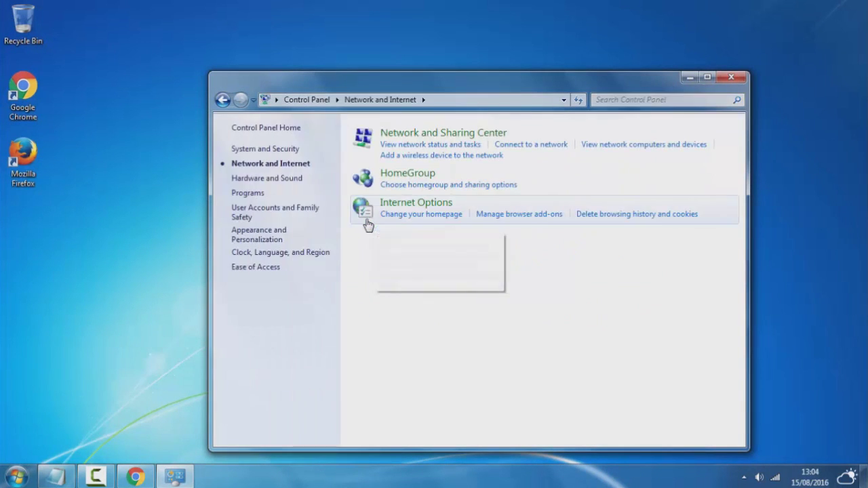
click(436, 145)
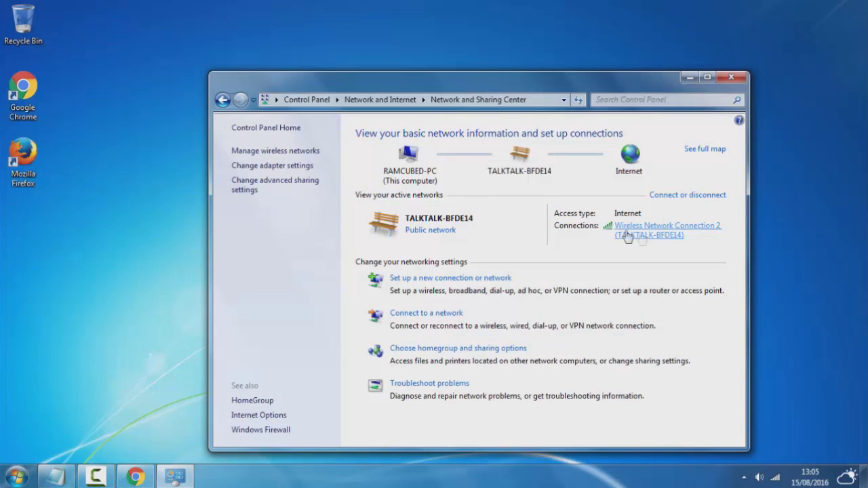
click(662, 236)
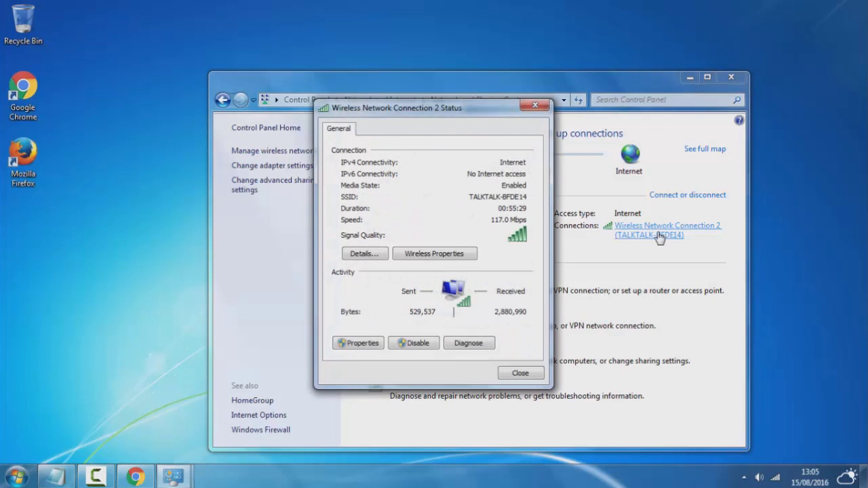
Step: View connection details to read gateway 192.168.1.1, then bring Notepad to the front
click(365, 255)
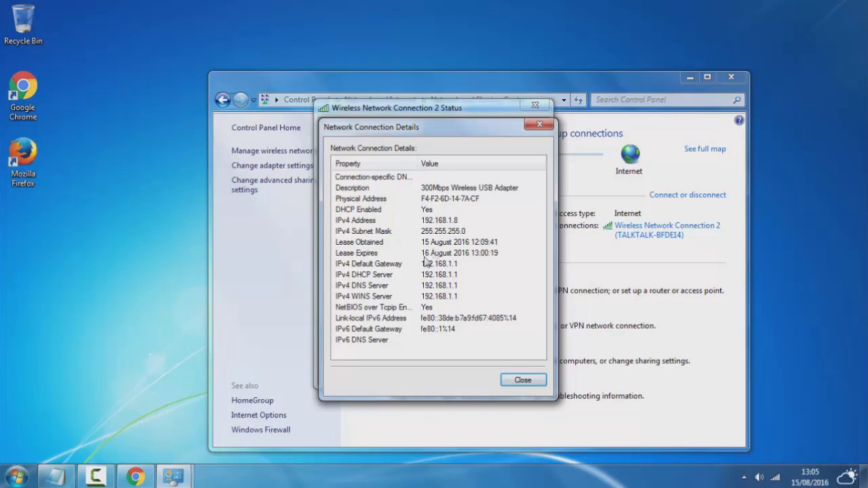
click(55, 477)
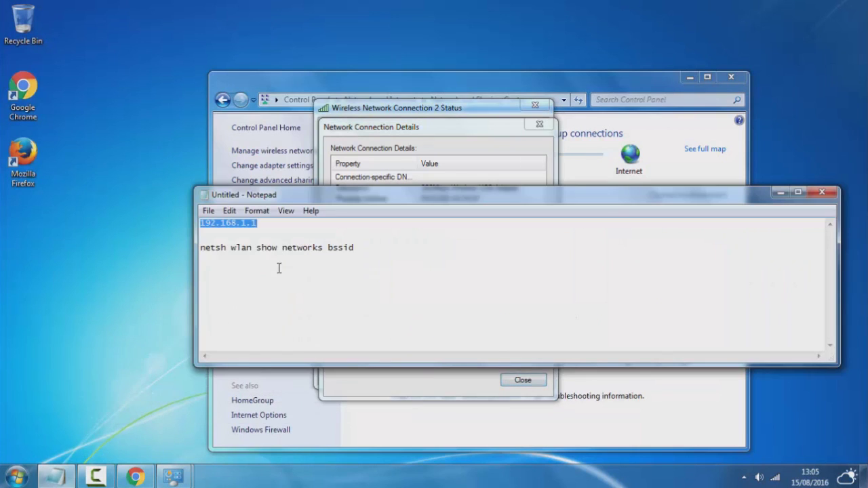
Step: Close the connection details, status and Control Panel windows and minimize Notepad
click(539, 124)
click(536, 106)
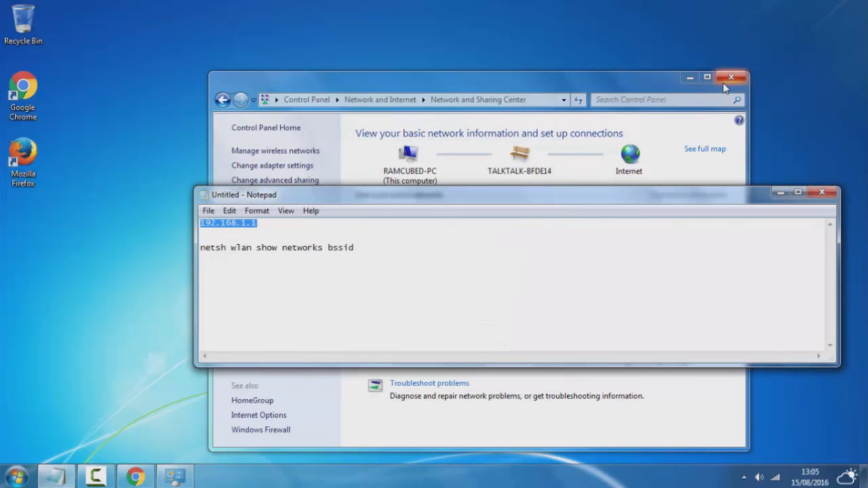
click(730, 77)
click(780, 193)
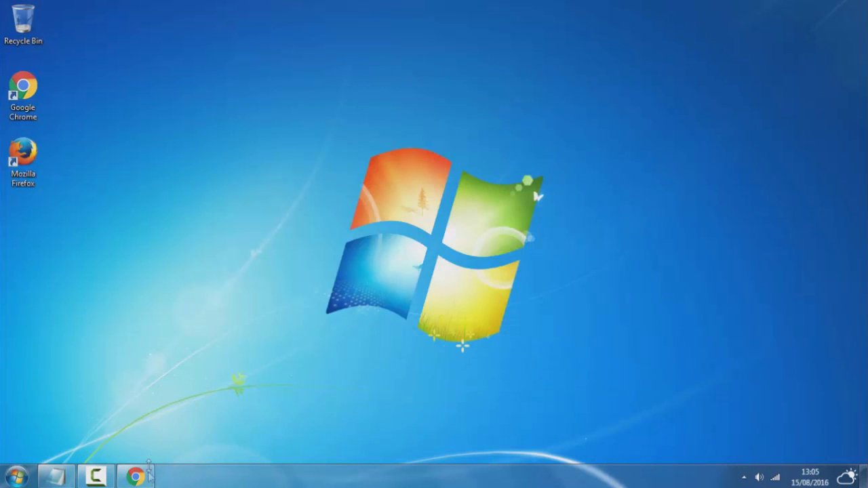
Step: Load 192.168.1.1 in Chrome and log in to the DSL-3780 router admin page
click(136, 477)
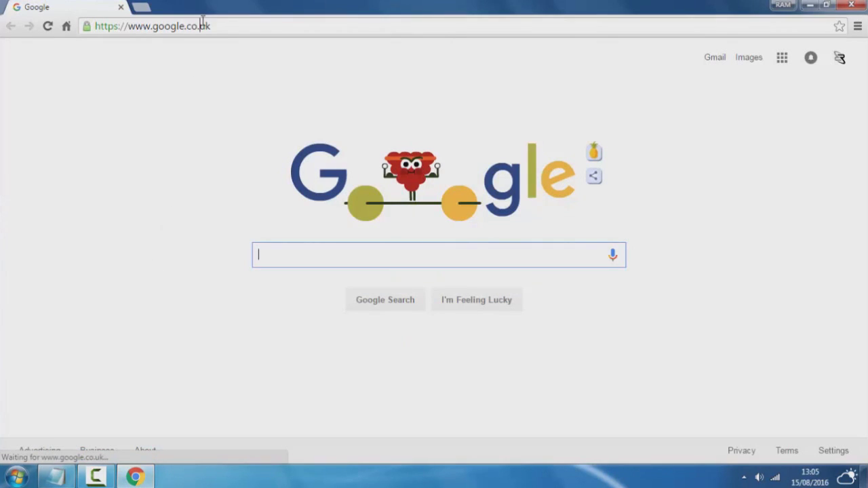
click(203, 26)
key(BackSpace)
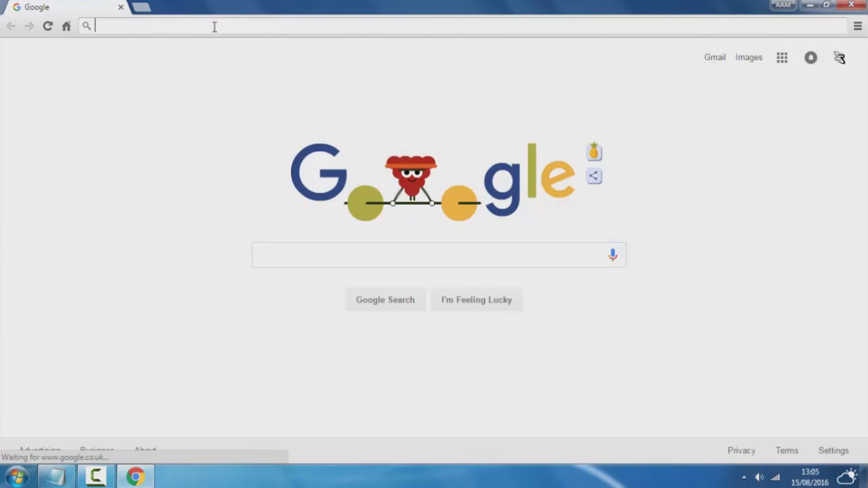
right_click(213, 26)
click(250, 87)
key(Return)
text(admin)
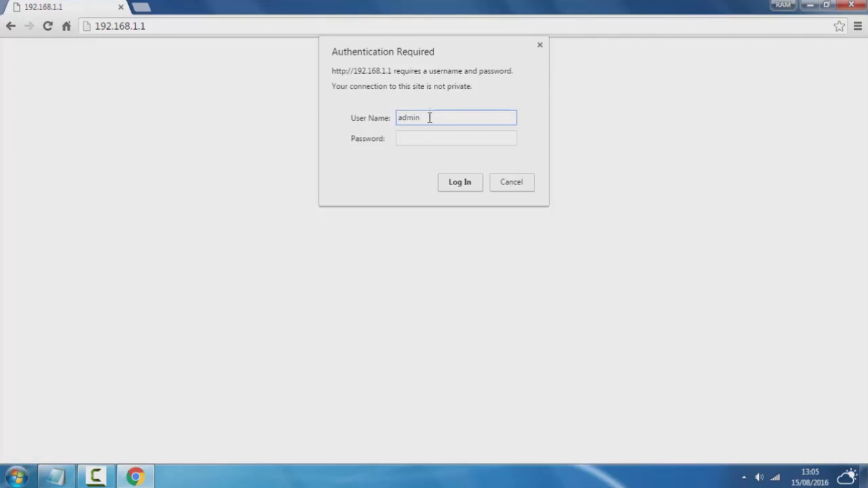
click(429, 140)
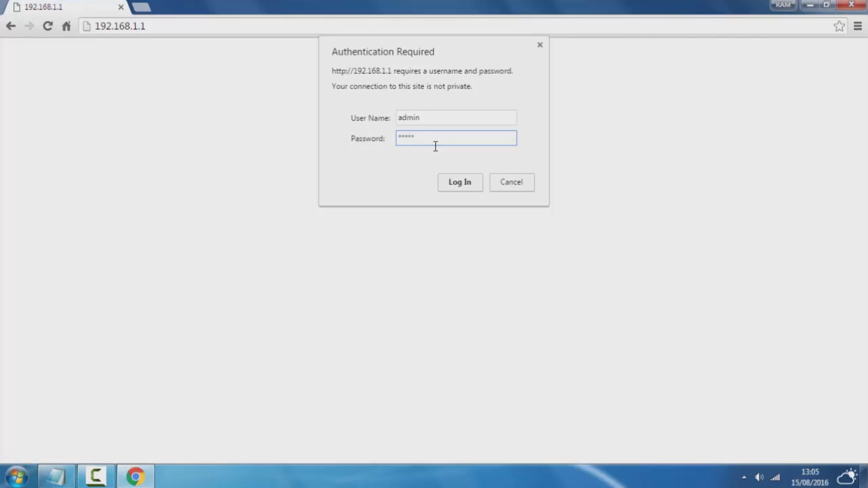
click(458, 185)
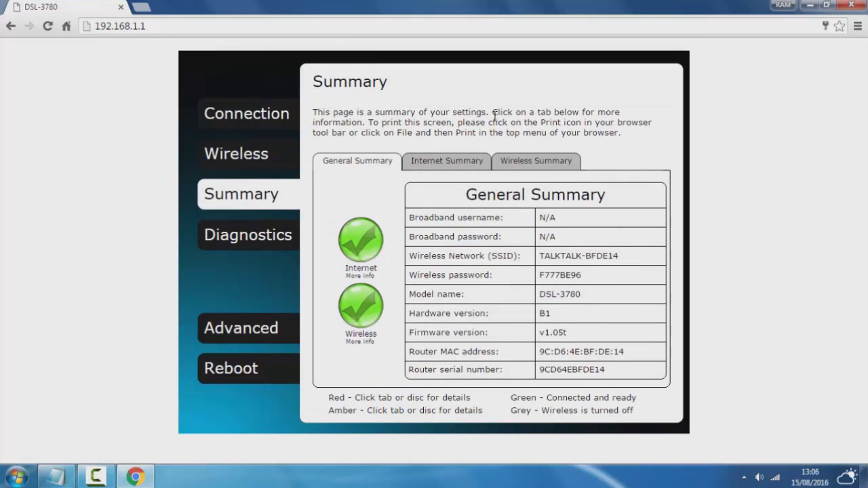
Step: Open the router's Wireless settings page, showing channel 3
click(271, 166)
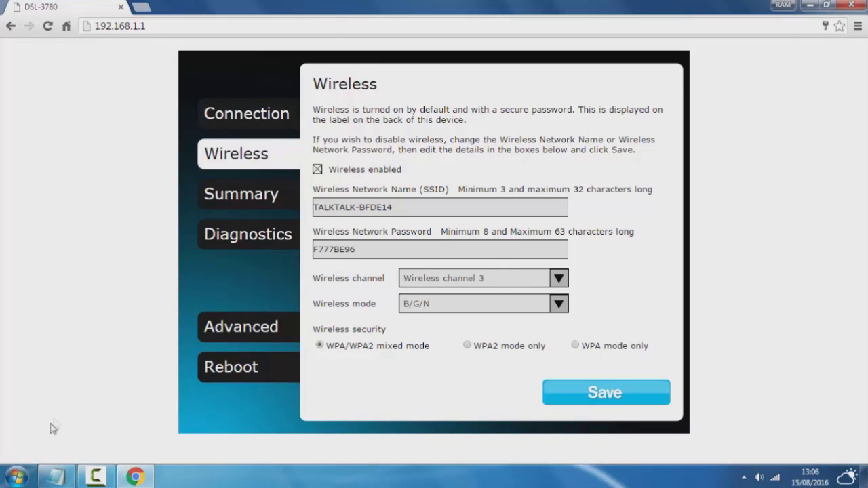
click(19, 478)
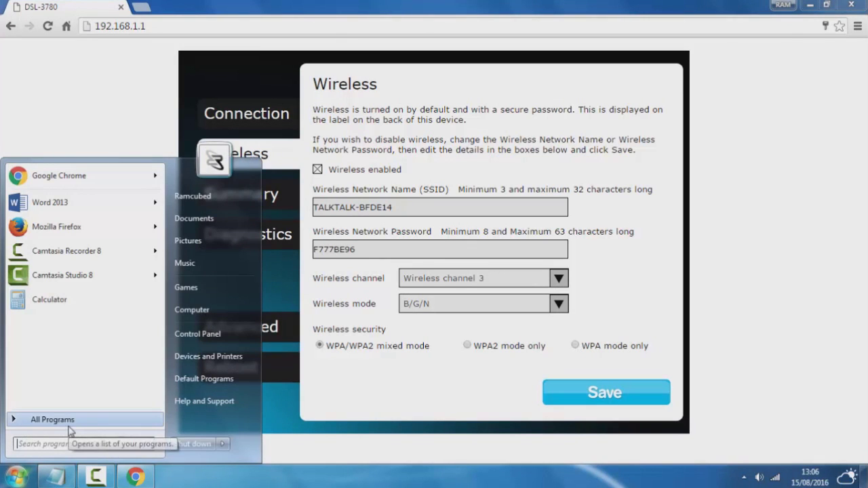
Step: Launch cmd as administrator from the Start search
text(cmd)
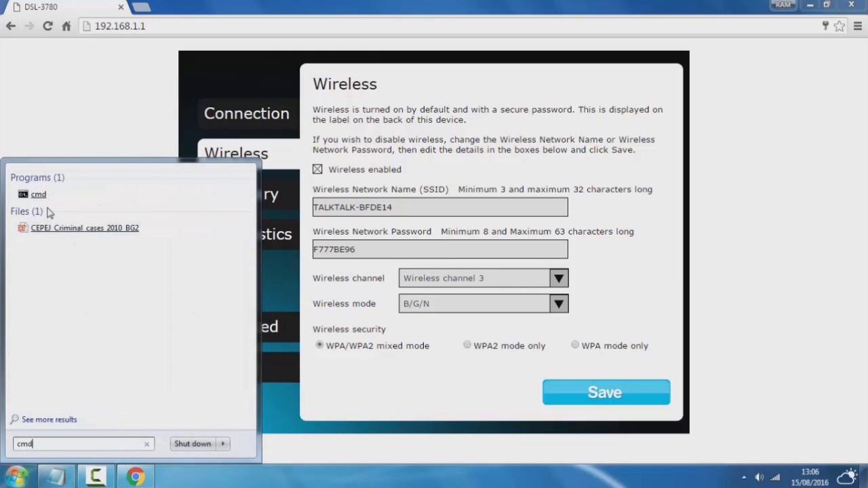
right_click(51, 196)
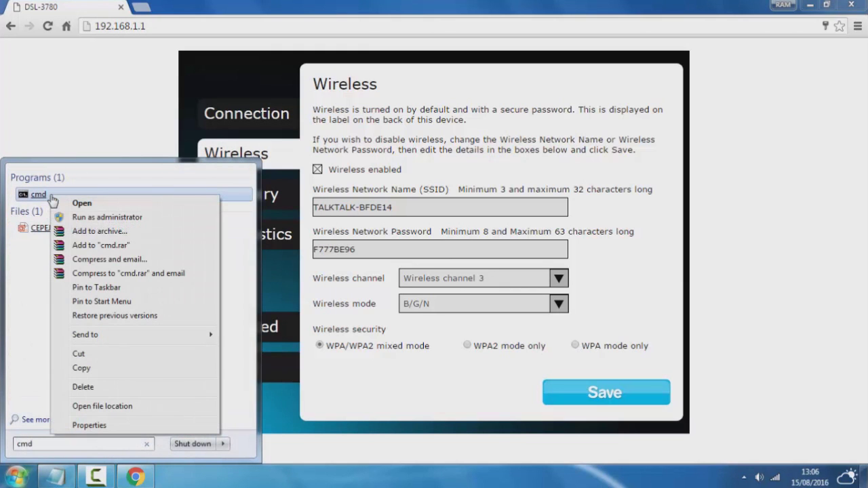
click(77, 217)
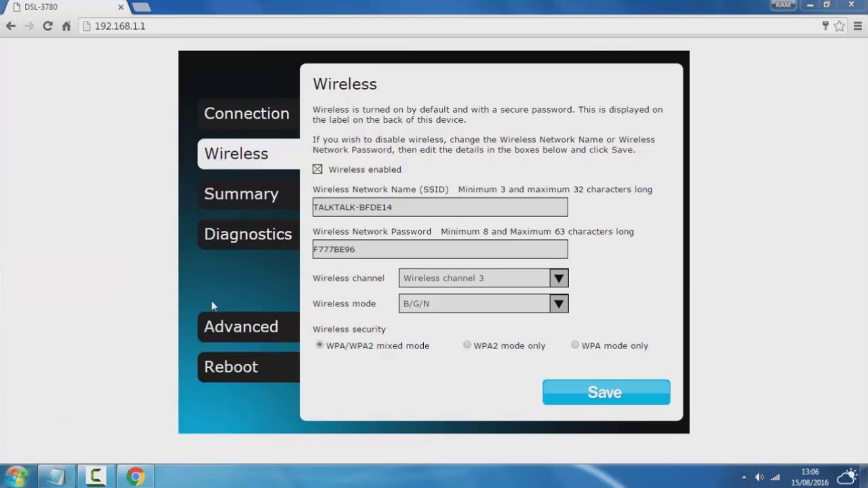
drag(320, 95, 327, 95)
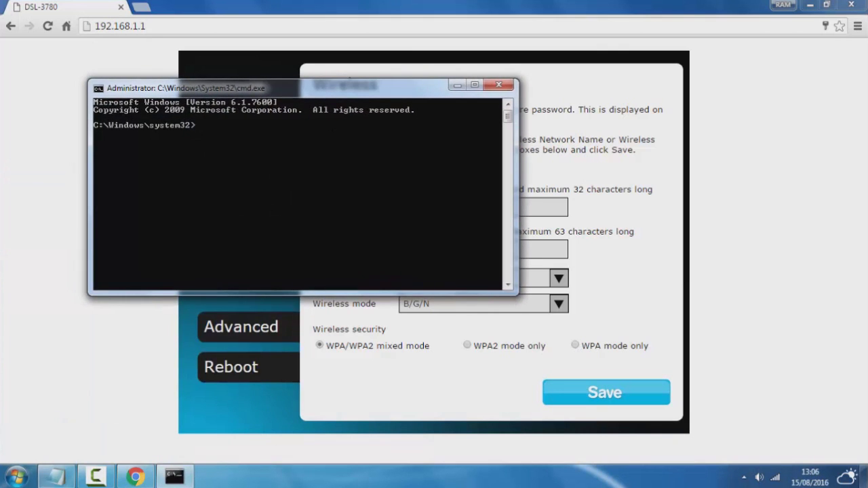
Step: Copy the netsh command line from the Notepad notes and minimize Notepad
click(54, 476)
drag(359, 247, 205, 251)
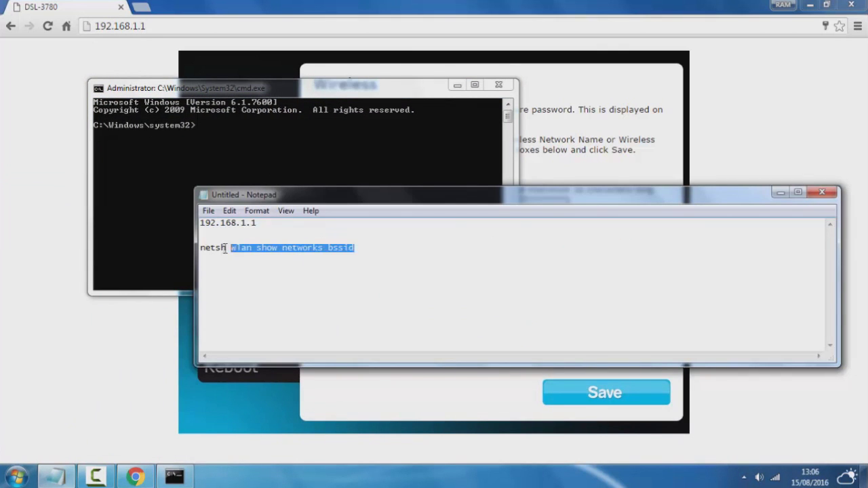
right_click(201, 253)
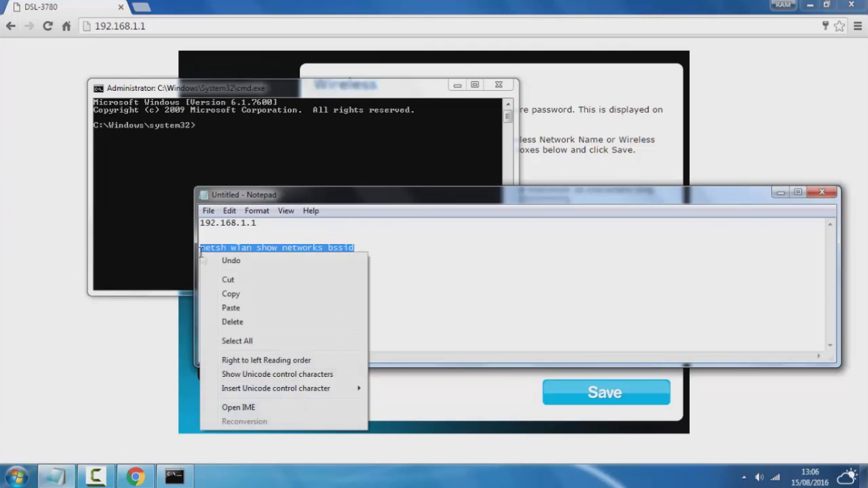
click(225, 294)
click(777, 195)
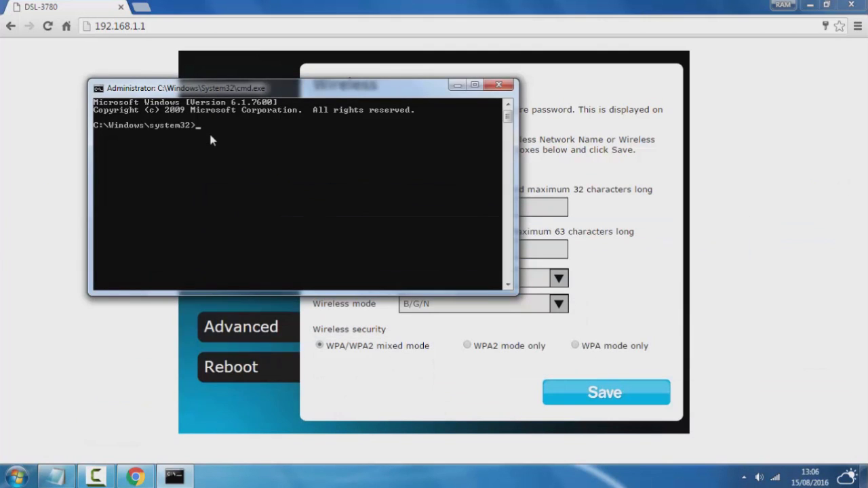
Step: Run netsh wlan show networks bssid, showing TALKTALK-BFDE14 at 74% on channel 3
right_click(209, 131)
click(247, 171)
key(Return)
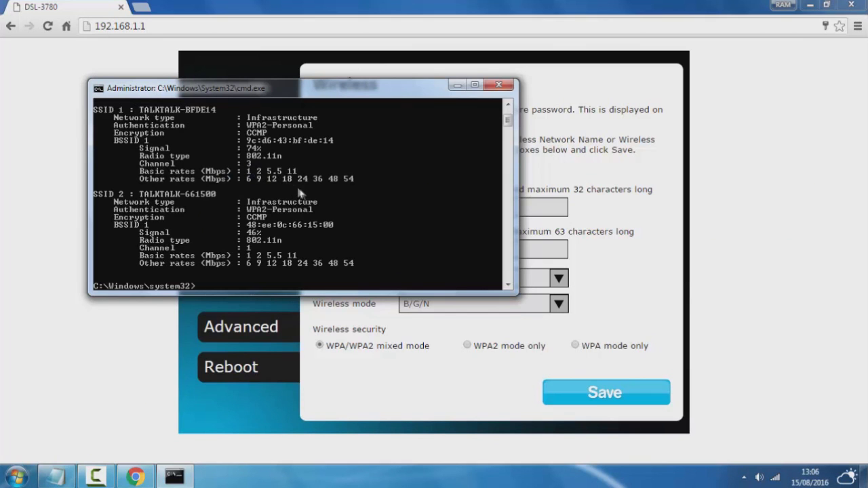
scroll(373, 169, down, 1)
scroll(475, 149, up, 2)
scroll(437, 132, down, 1)
click(457, 85)
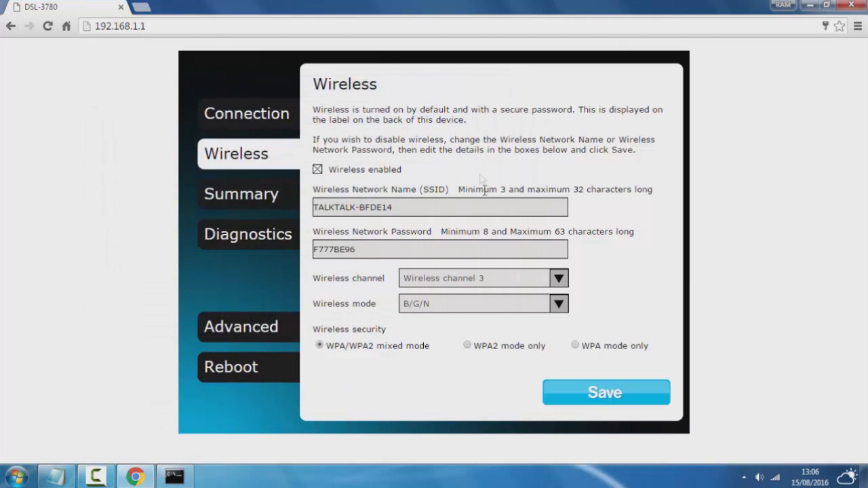
Step: Switch the router's wireless channel from 3 to 6 and save it
click(558, 283)
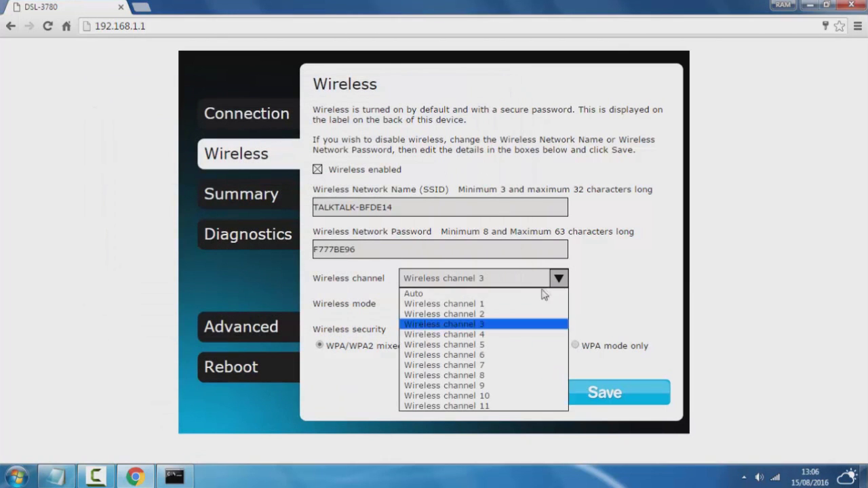
click(523, 354)
click(591, 394)
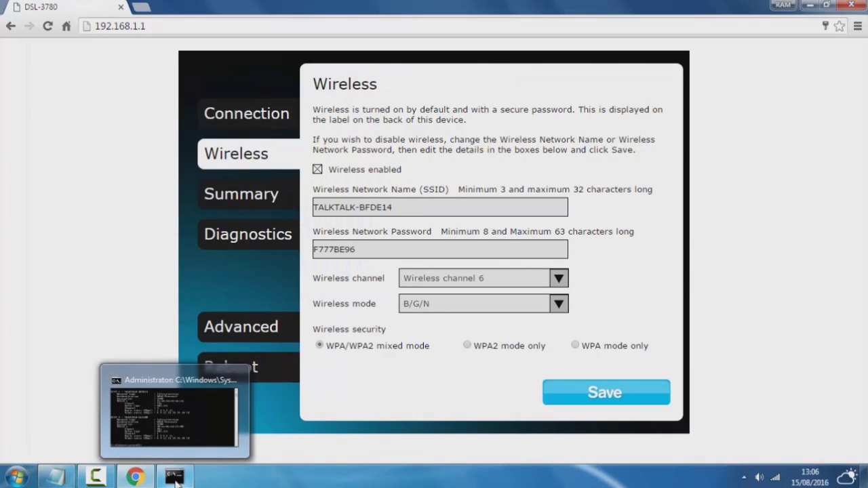
click(183, 434)
Step: Rerun the netsh scan and confirm TALKTALK-BFDE14 on channel 6 at 88% signal
right_click(209, 286)
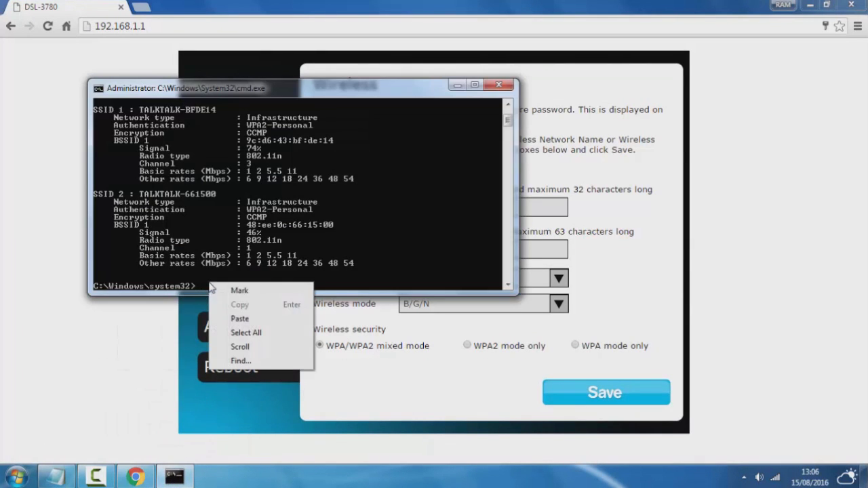
click(239, 319)
key(Return)
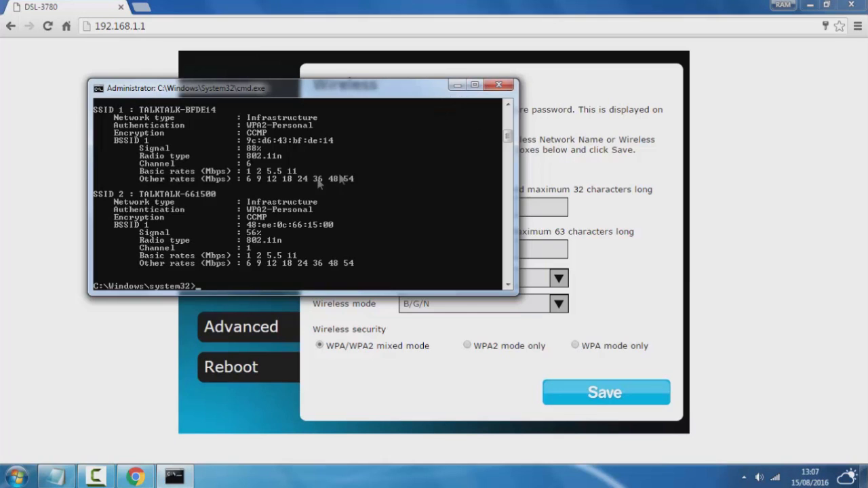
scroll(333, 210, down, 1)
scroll(283, 207, up, 1)
scroll(283, 164, down, 1)
scroll(278, 166, up, 1)
Step: Minimize the Chrome router page and the Command Prompt window
click(812, 7)
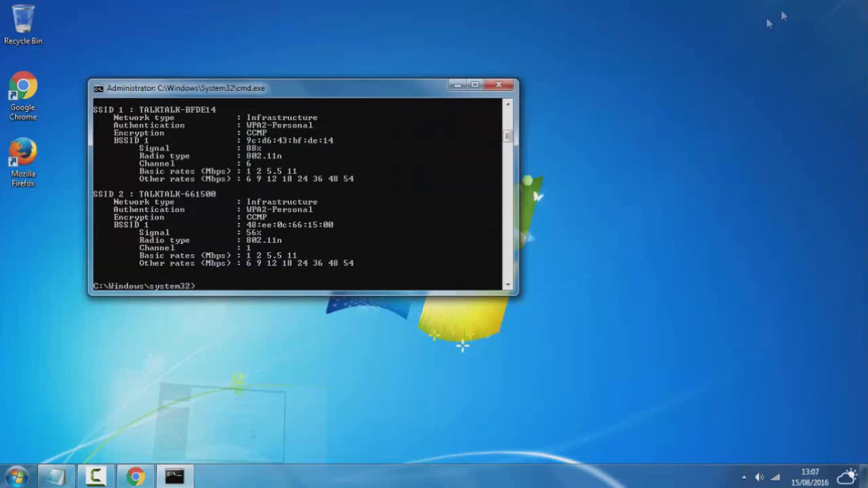
click(458, 86)
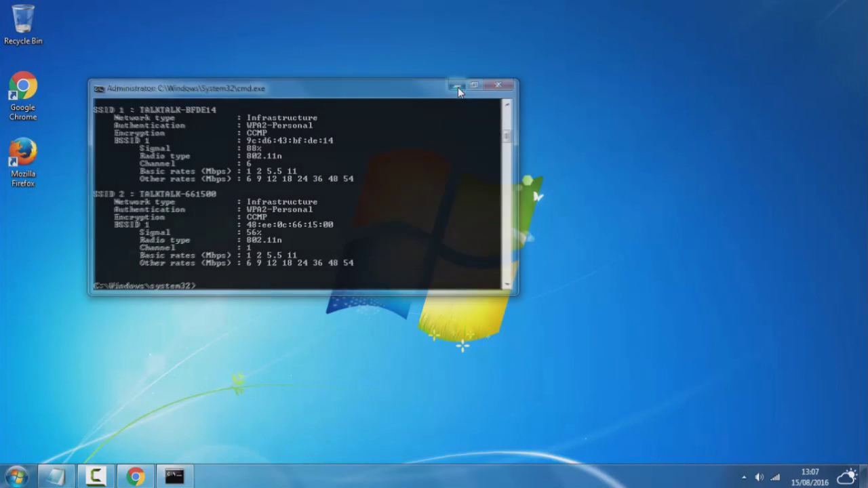